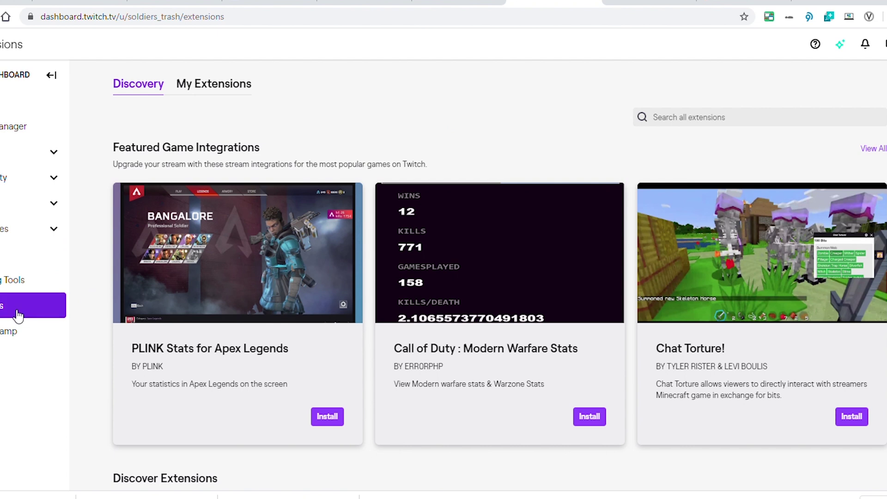
# Step: Search extensions for 'free alerts', open the Free Stream Alerts details and enlarge its preview screenshot
pyautogui.click(696, 123)
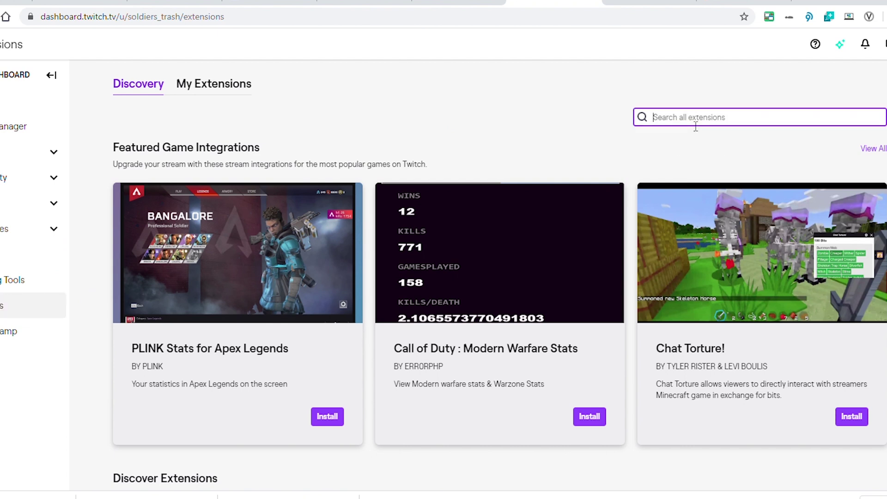
pyautogui.write('free alerts')
pyautogui.press('Return')
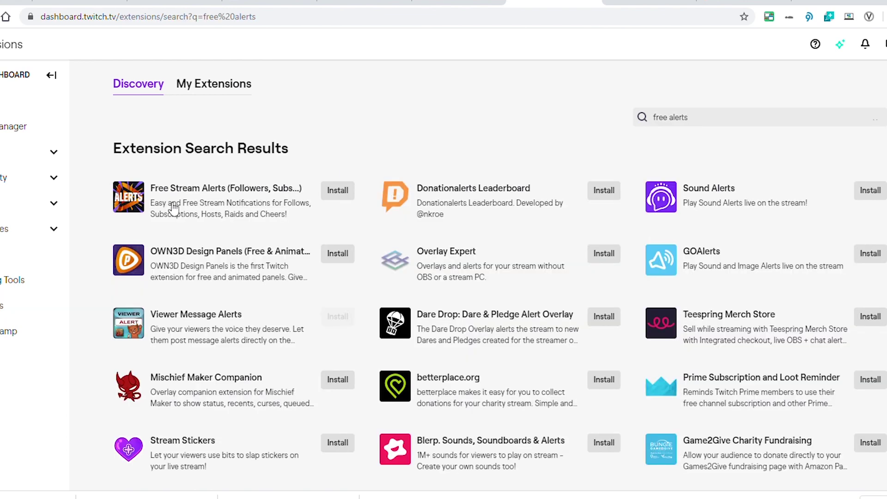
pyautogui.click(134, 210)
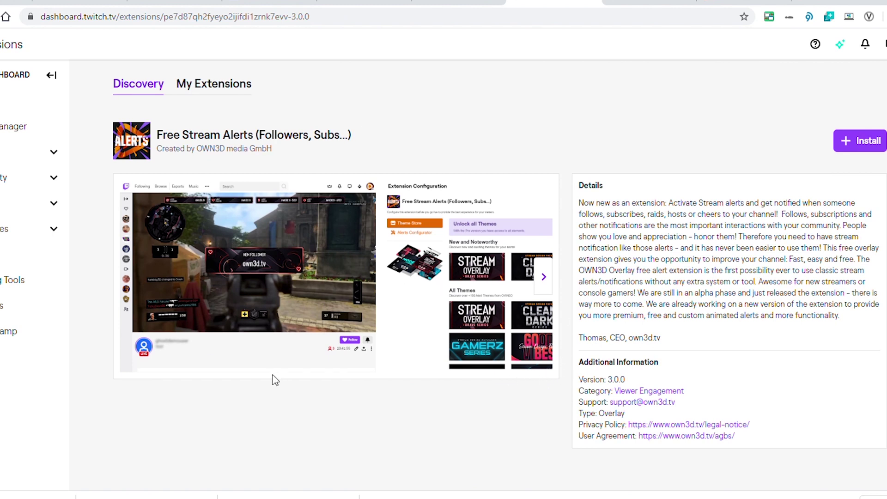
pyautogui.click(281, 317)
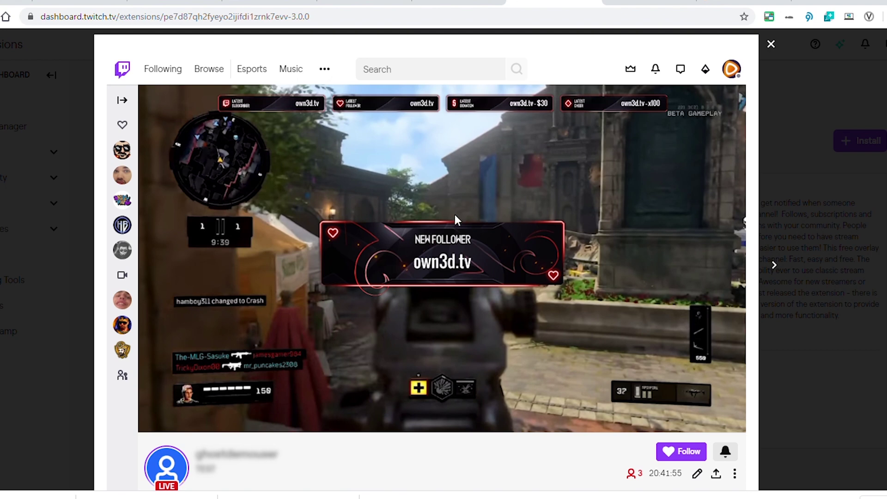
# Step: View the next enlarged preview screenshot, then close the screenshot gallery
pyautogui.click(776, 271)
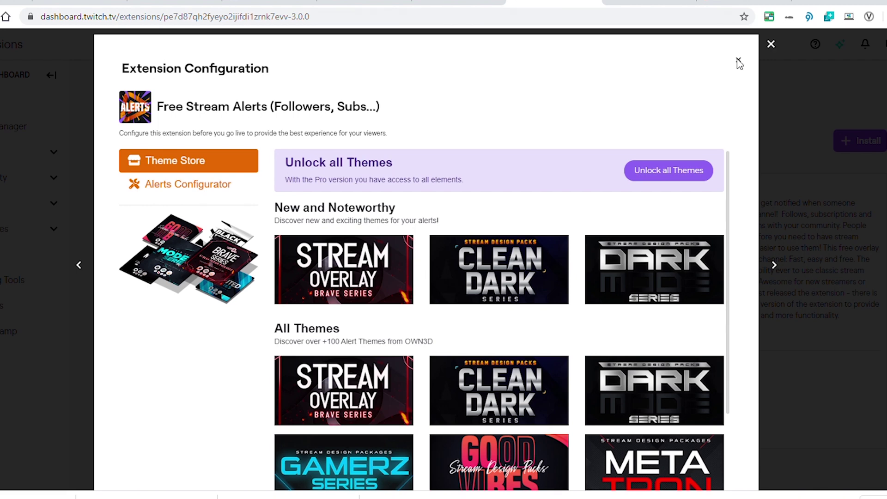
pyautogui.click(772, 44)
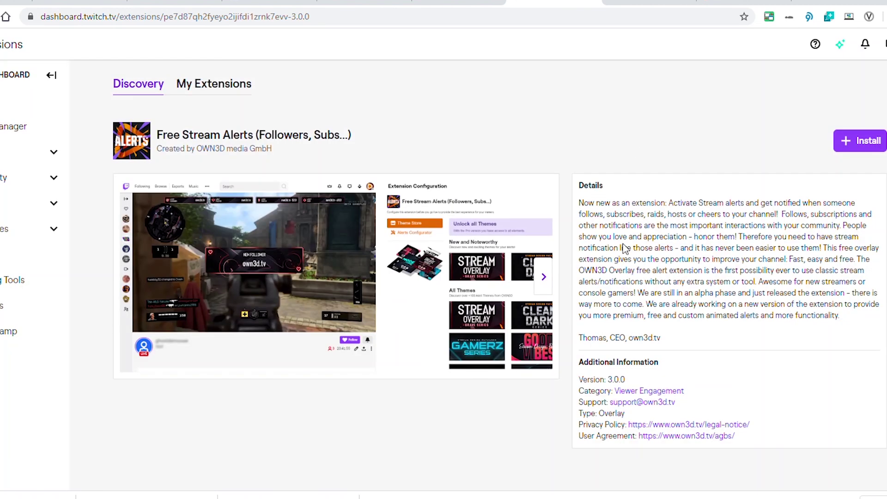
# Step: Install Free Stream Alerts, open its configuration, and switch to the own3d.tv premium license page
pyautogui.click(848, 147)
pyautogui.click(479, 320)
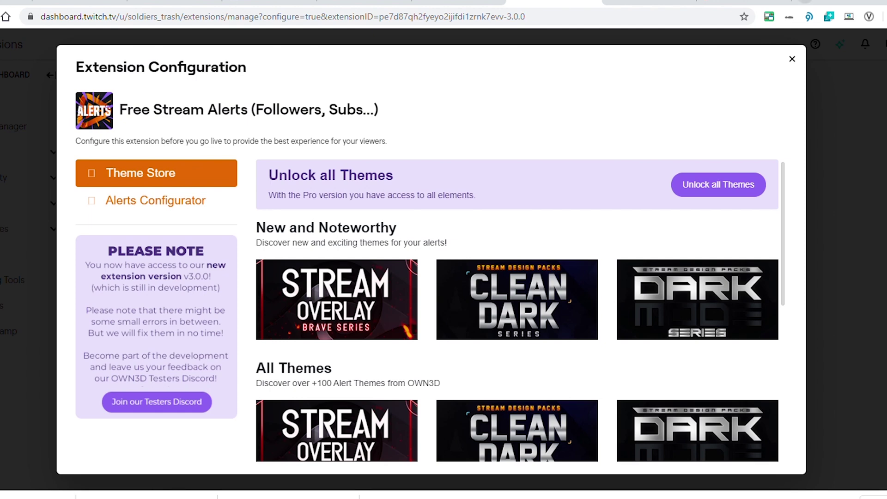
pyautogui.hotkey('ctrl', 'Tab')
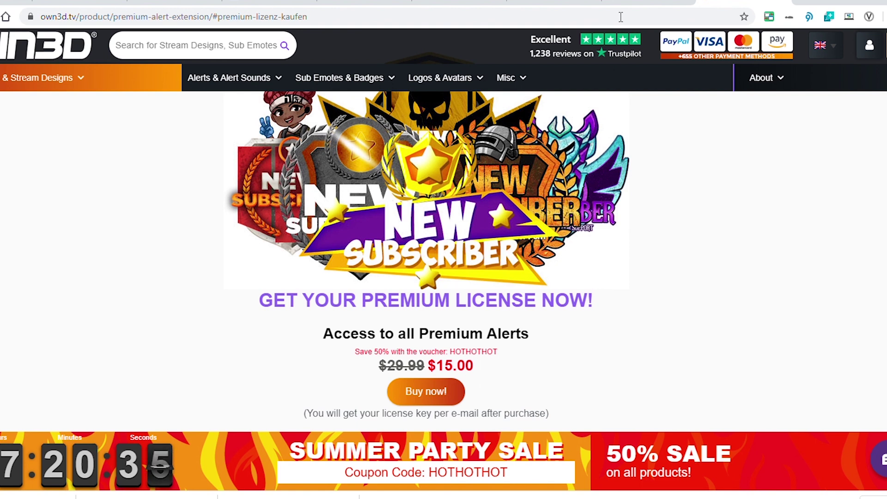
# Step: Return to the Twitch tab showing the extension's Theme Store configuration
pyautogui.click(646, 4)
pyautogui.click(565, 4)
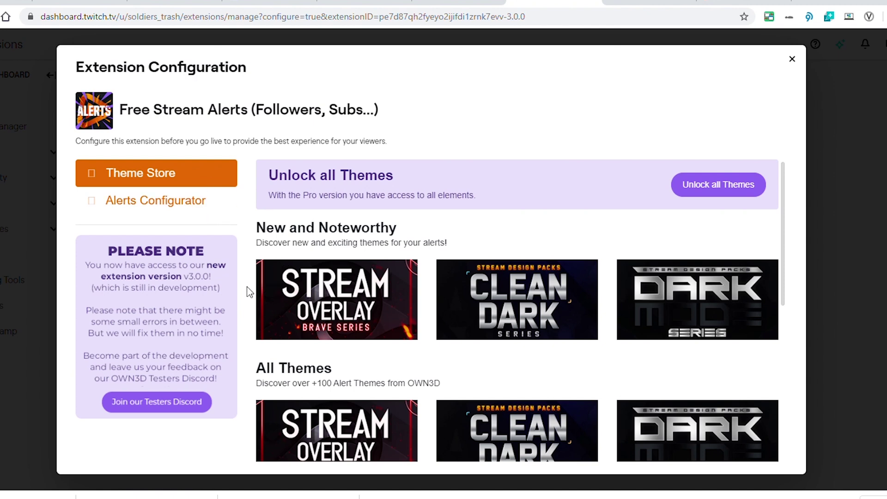
# Step: Install the Stream Overlay Brave Series theme pack from the Theme Store, overwriting previous alert settings
pyautogui.scroll(-2, 252, 289)
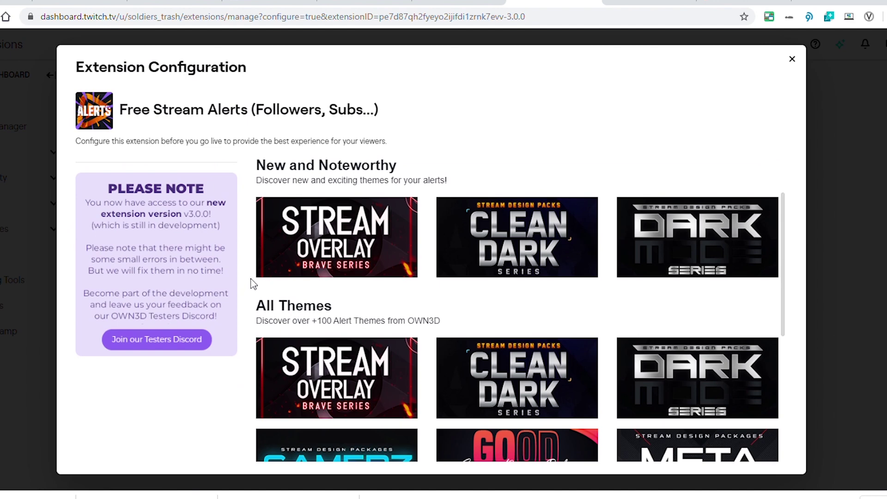
pyautogui.scroll(-5, 250, 284)
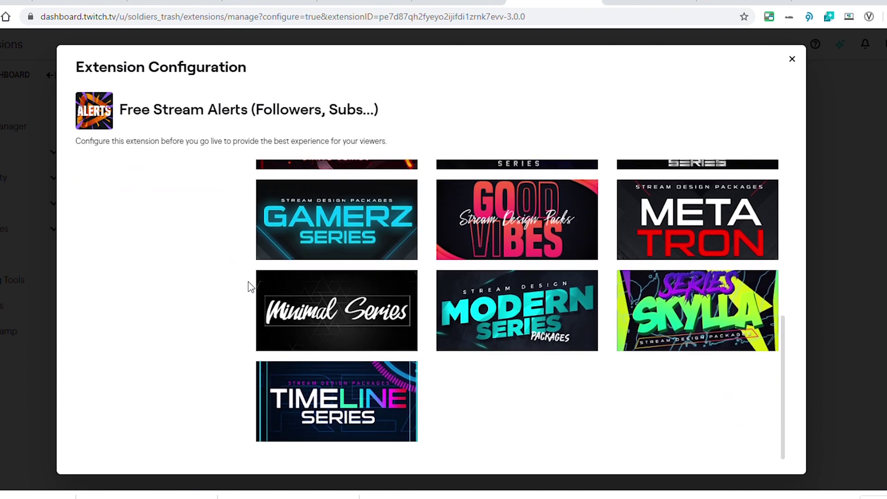
pyautogui.scroll(4, 298, 312)
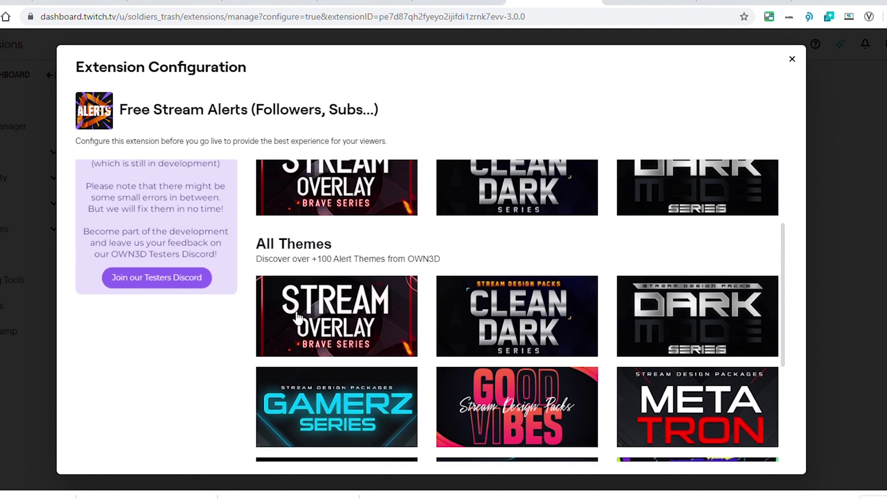
pyautogui.click(336, 331)
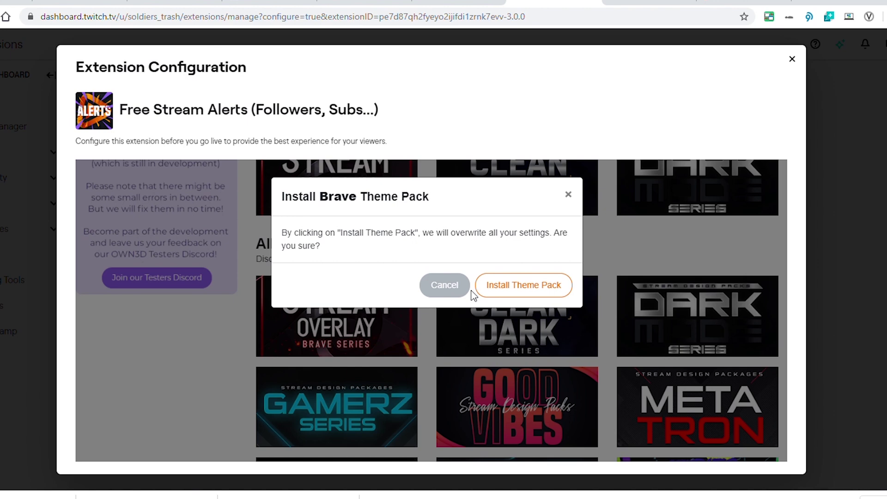
pyautogui.click(568, 194)
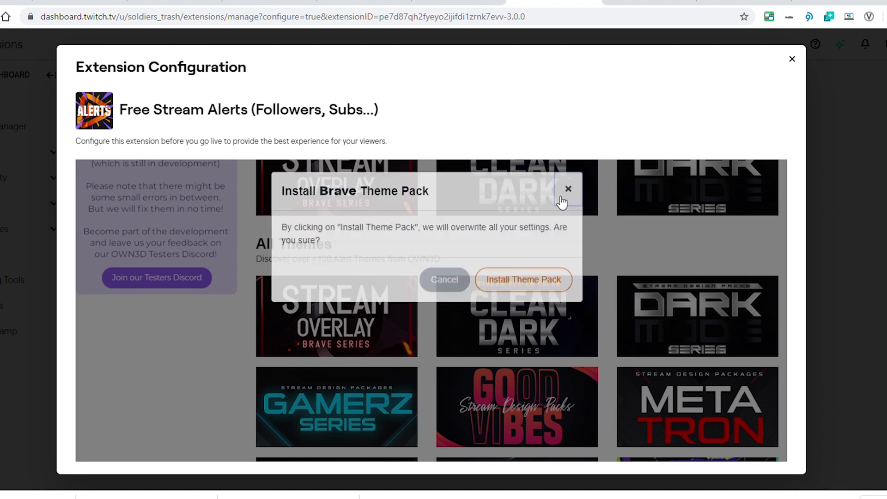
pyautogui.click(346, 198)
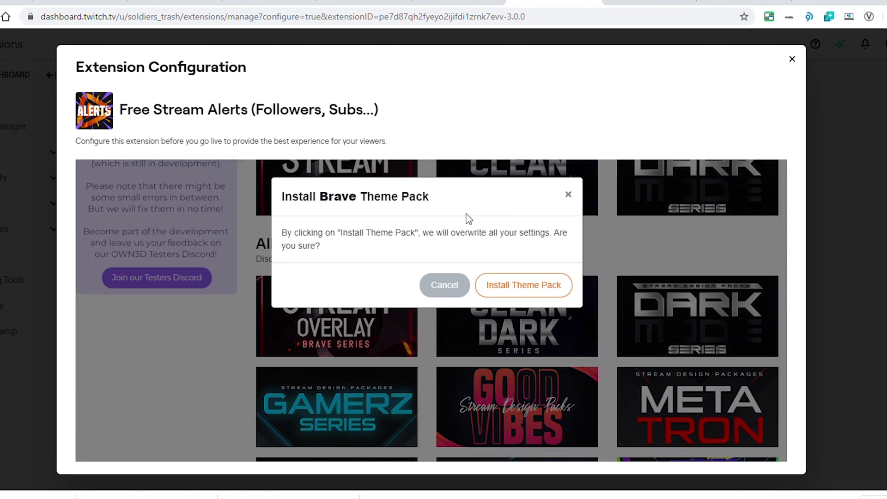
pyautogui.click(495, 293)
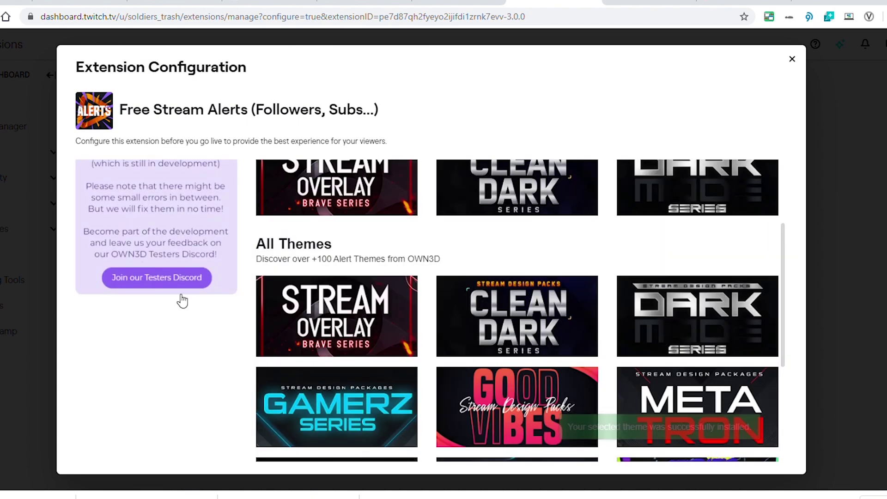
pyautogui.scroll(3, 218, 338)
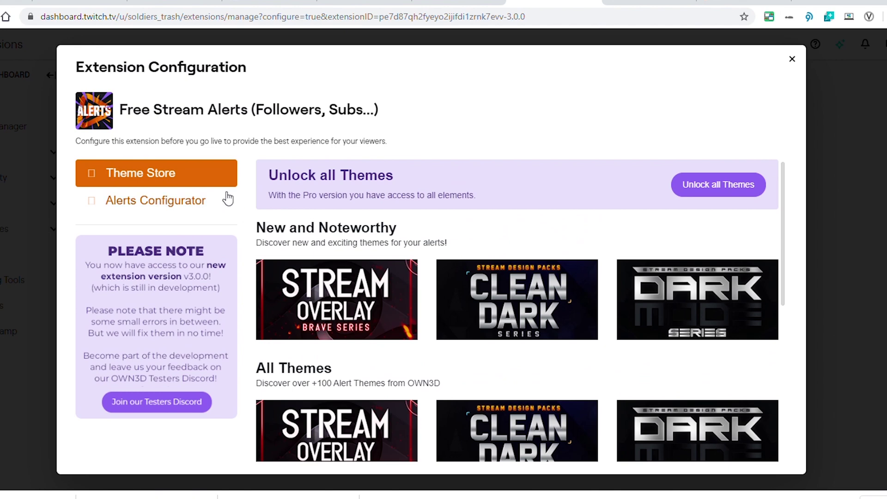
# Step: Switch to the Alerts Configurator, fire a test Follow alert and review the alert variations list
pyautogui.click(171, 202)
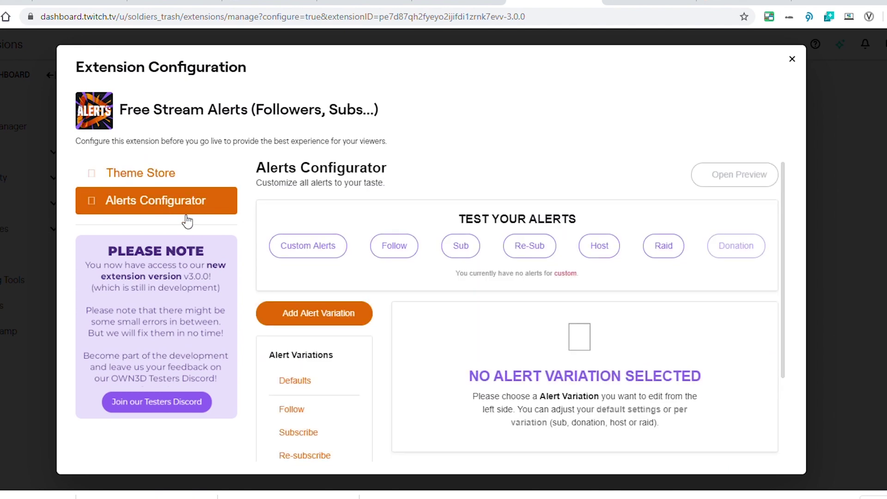
pyautogui.click(412, 241)
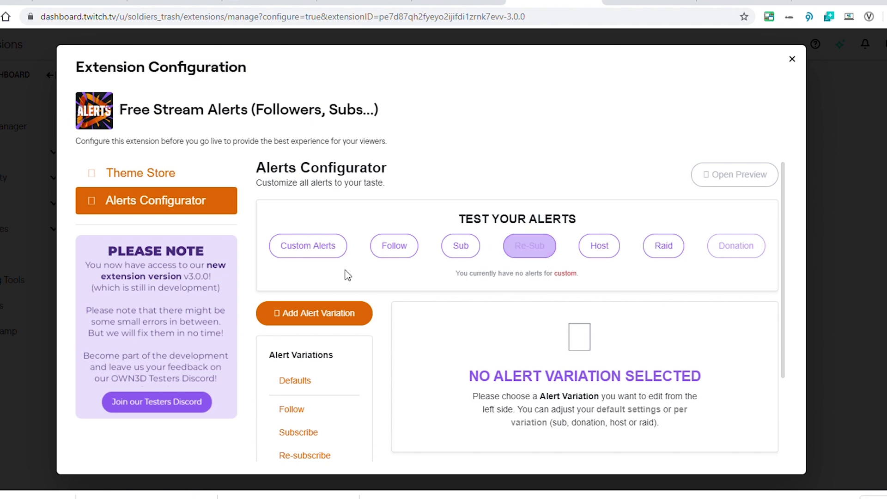
pyautogui.scroll(-1, 360, 265)
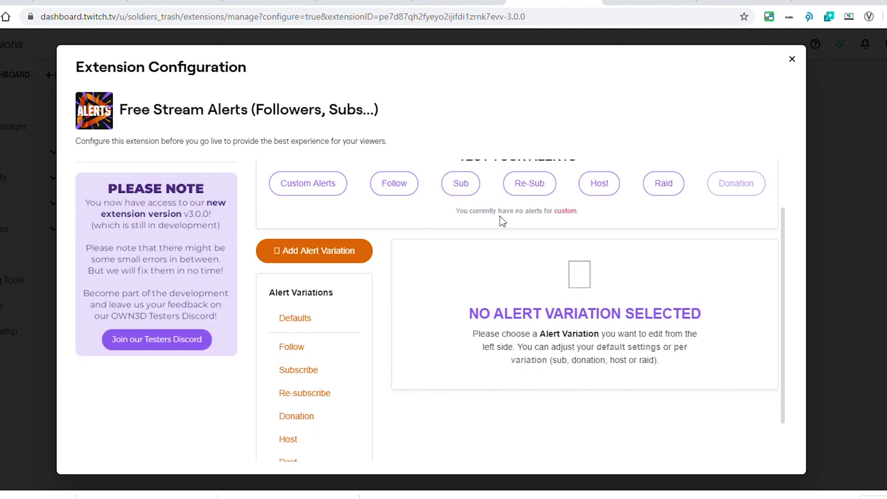
pyautogui.scroll(-1, 323, 319)
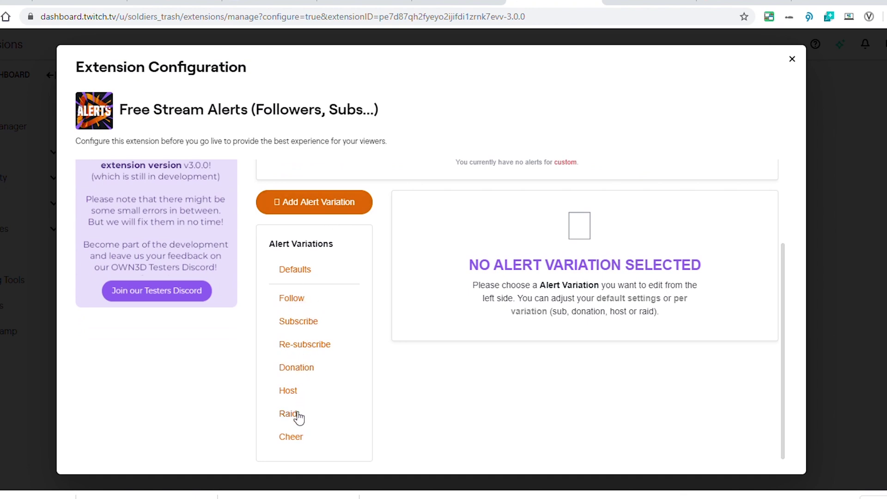
pyautogui.scroll(1, 376, 280)
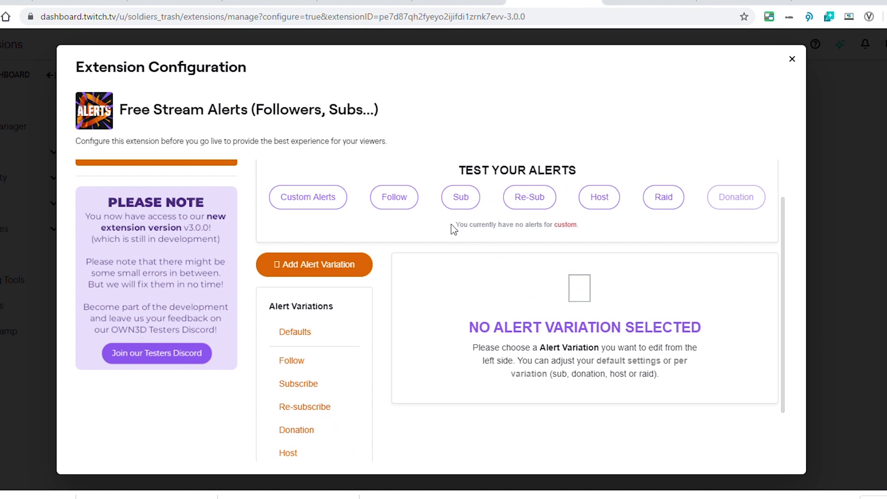
pyautogui.moveTo(456, 226); pyautogui.dragTo(584, 231)
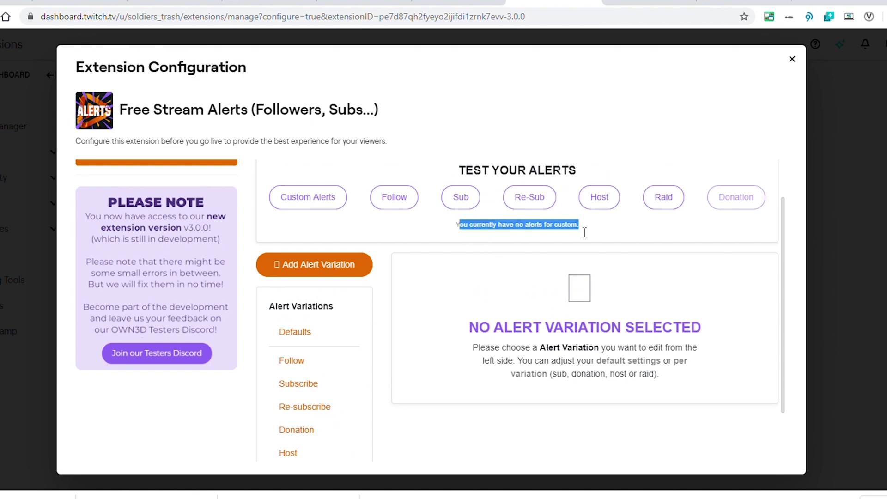
pyautogui.click(508, 238)
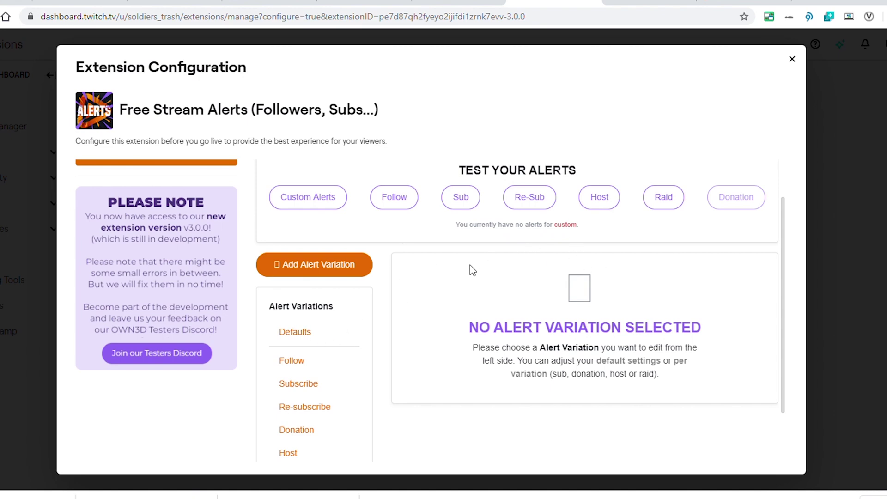
# Step: Open Add Alert Variation and its type dropdown, then close the dialog without creating a variation
pyautogui.click(360, 265)
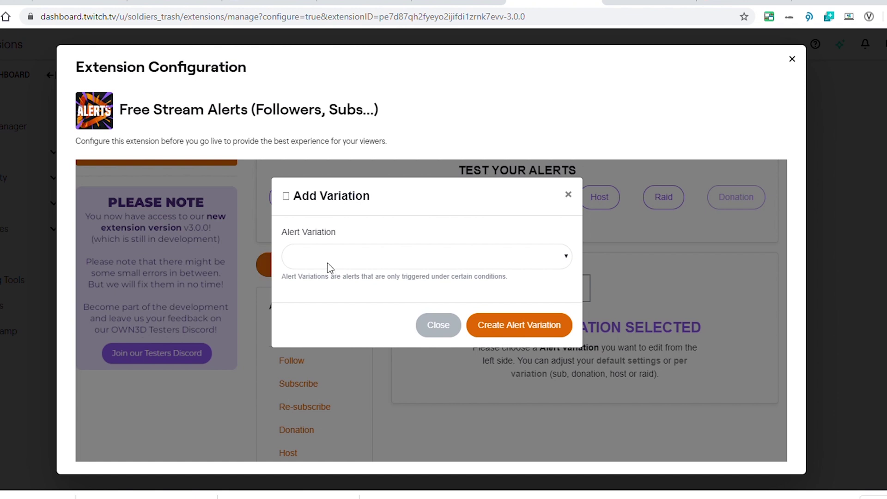
pyautogui.click(336, 261)
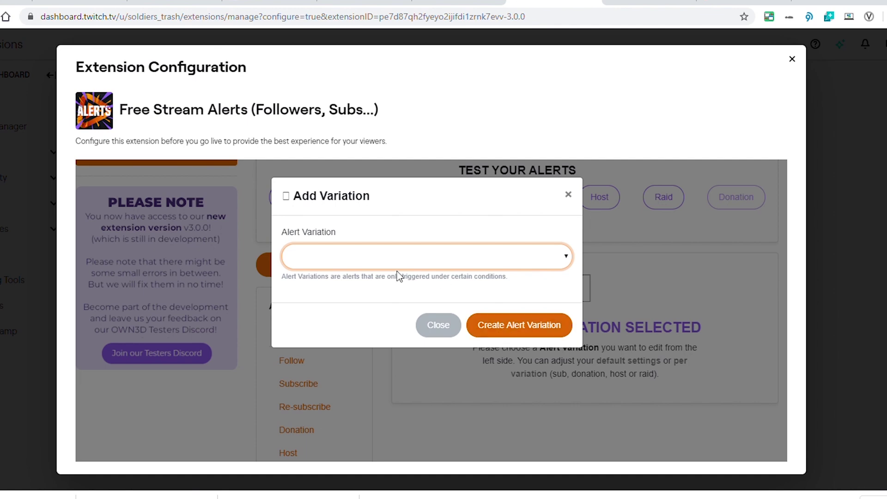
pyautogui.click(350, 291)
pyautogui.click(569, 194)
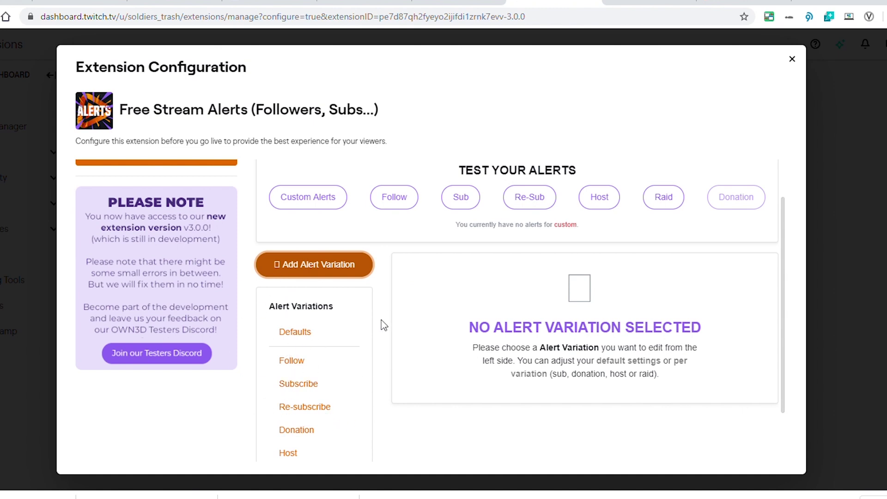
pyautogui.scroll(-2, 381, 320)
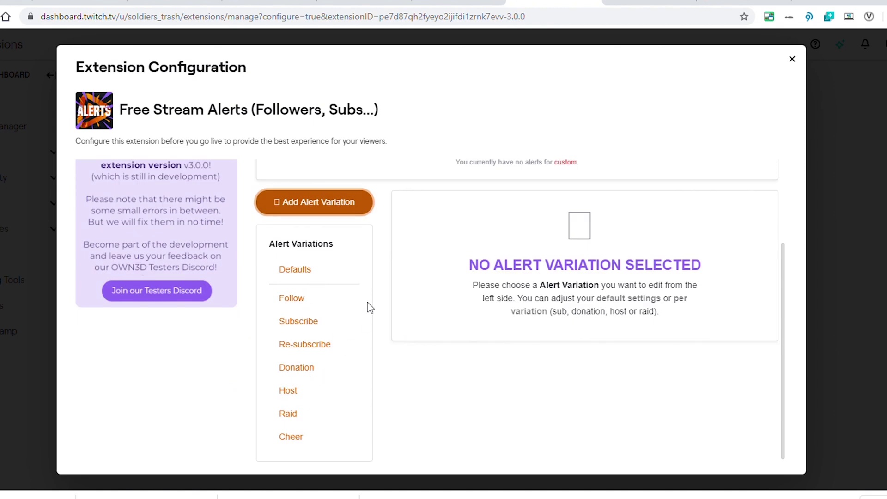
pyautogui.scroll(4, 384, 298)
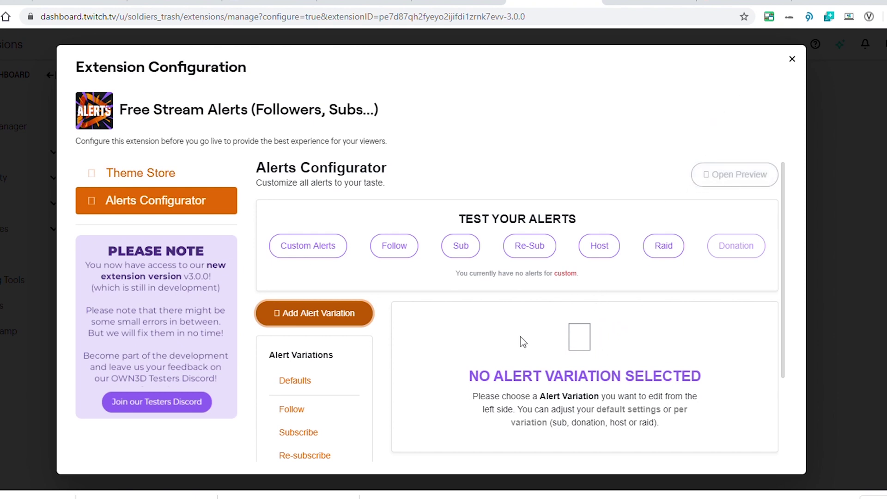
pyautogui.scroll(-1, 329, 337)
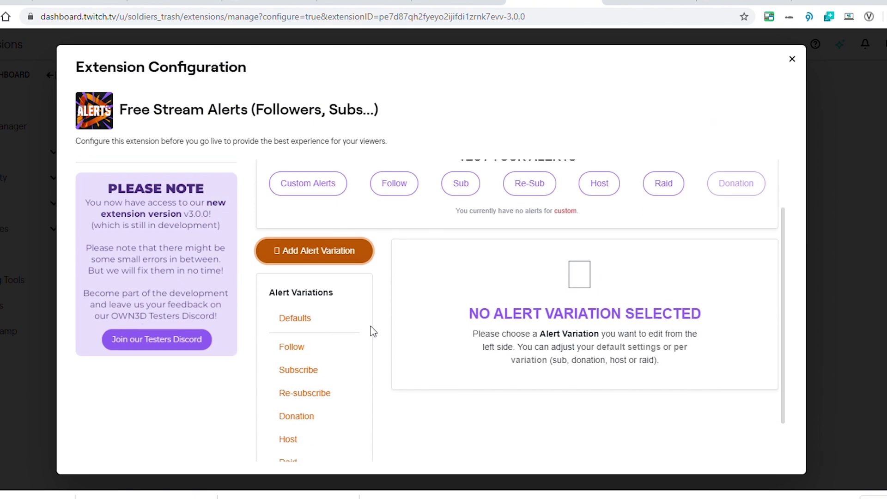
pyautogui.scroll(-1, 374, 331)
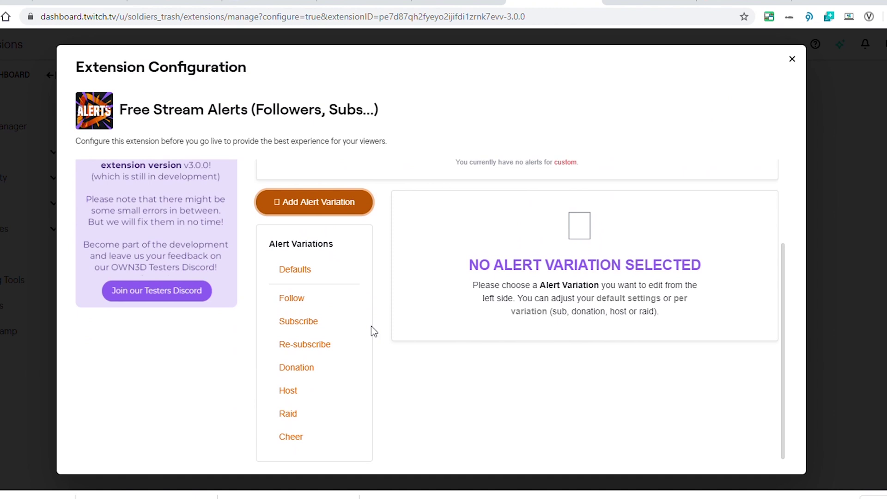
# Step: Open the Subscribe alert, glance at Re-subscribe, and inspect the '{{name}} just subscribed!' title
pyautogui.click(324, 321)
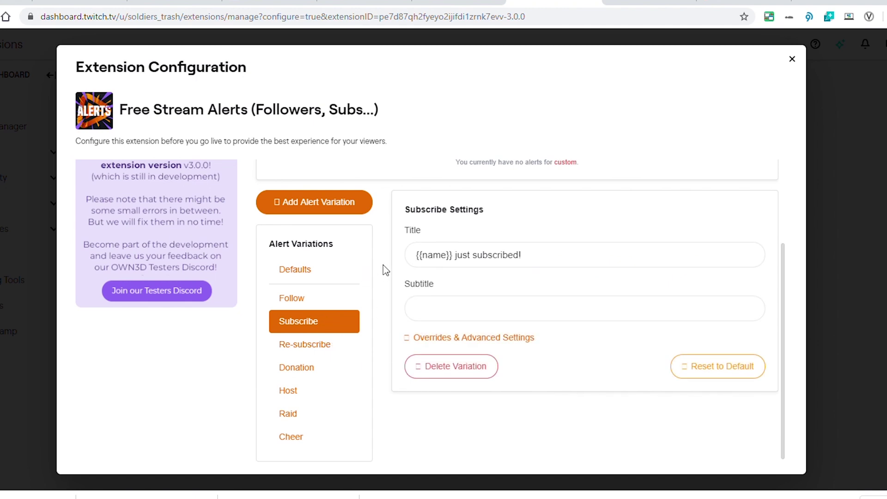
pyautogui.click(312, 349)
pyautogui.click(299, 325)
pyautogui.moveTo(557, 256); pyautogui.dragTo(396, 257)
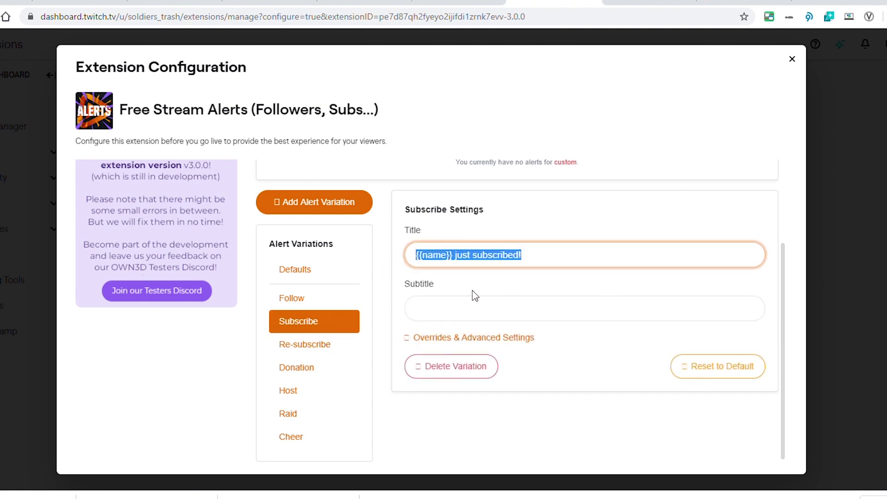
pyautogui.click(546, 262)
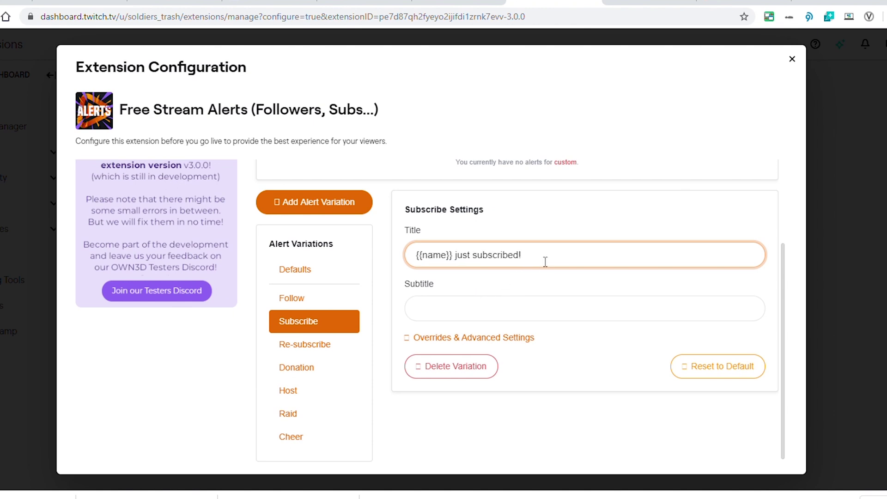
pyautogui.moveTo(453, 256); pyautogui.dragTo(394, 279)
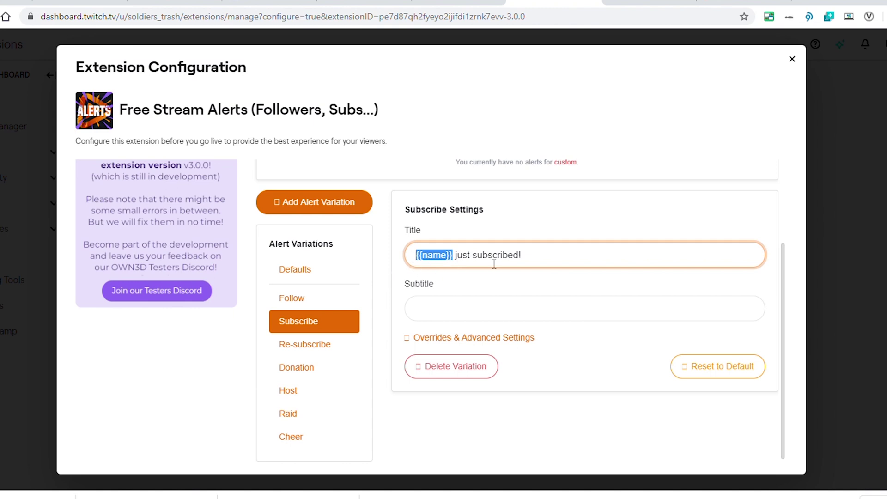
pyautogui.click(570, 265)
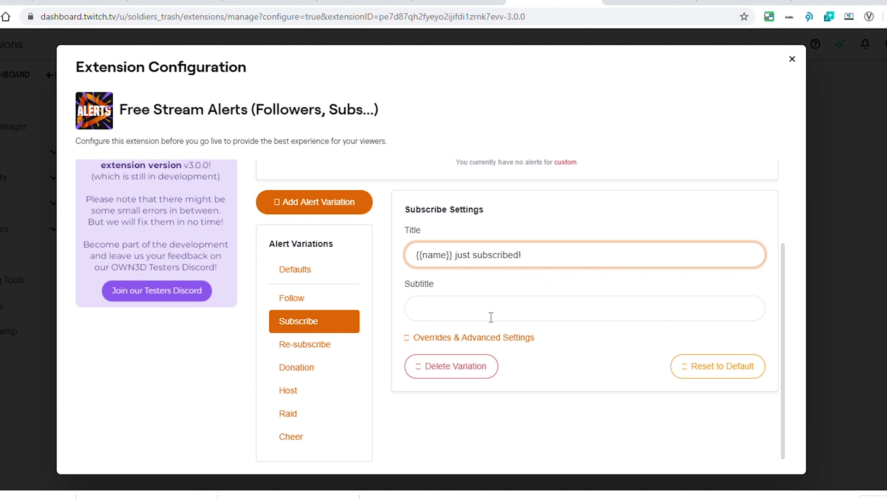
# Step: Expand and scroll through the Subscribe alert's Overrides & Advanced Settings
pyautogui.click(462, 338)
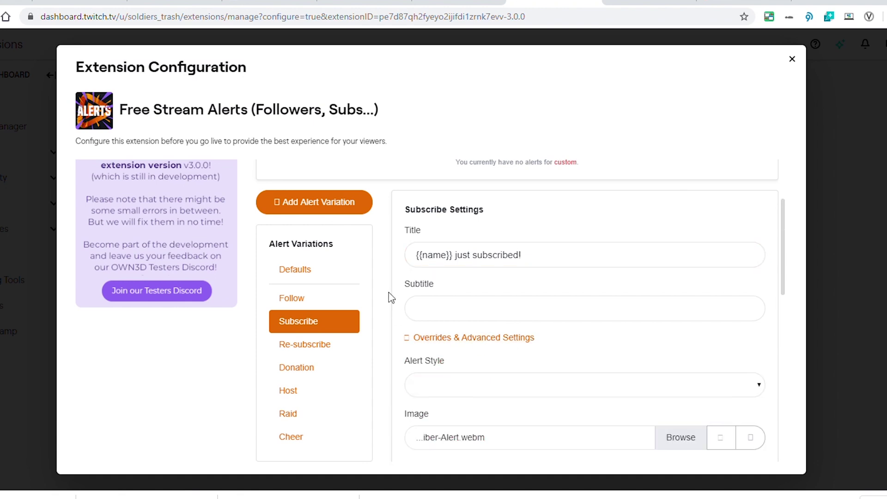
pyautogui.scroll(-3, 389, 283)
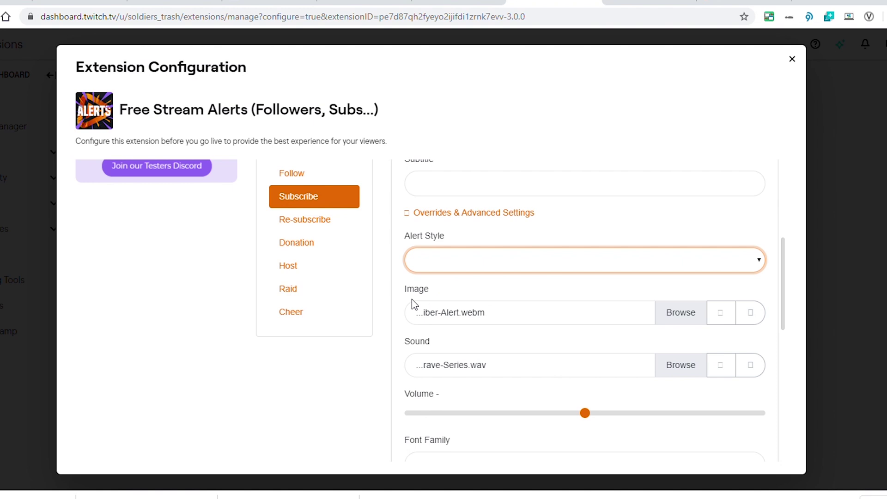
pyautogui.click(399, 296)
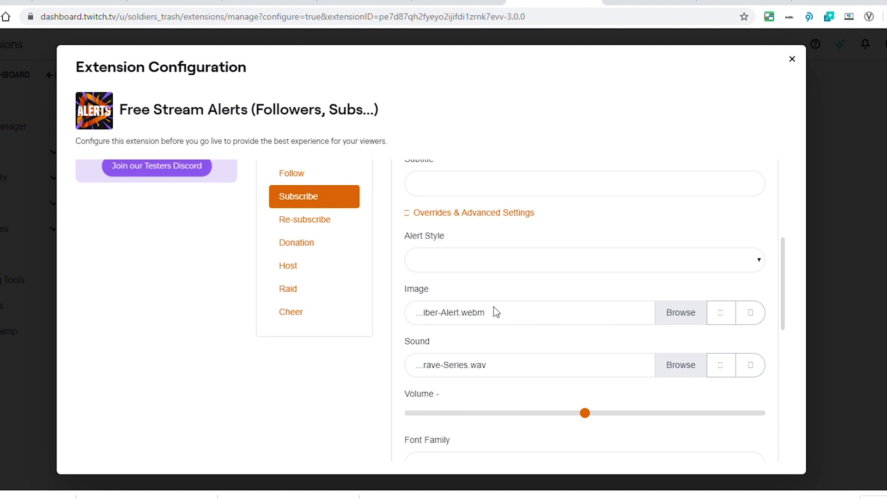
pyautogui.scroll(-1, 398, 311)
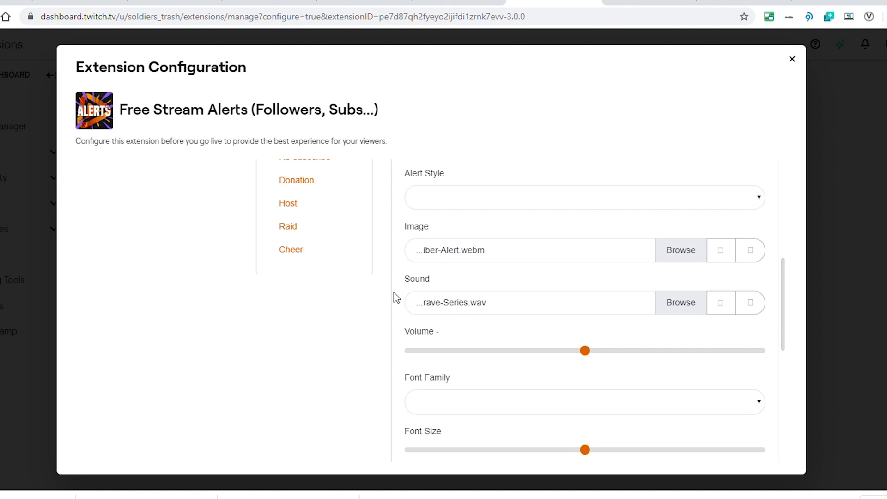
pyautogui.scroll(-4, 394, 296)
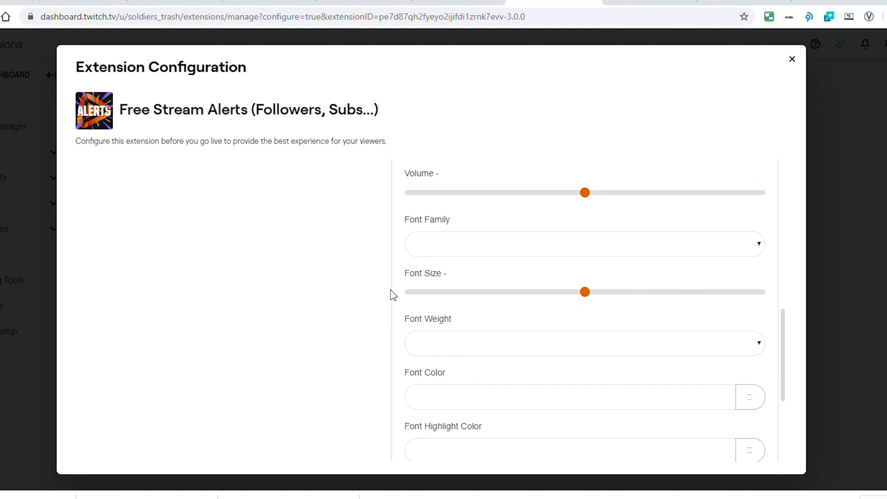
pyautogui.scroll(-1, 393, 295)
pyautogui.scroll(-2, 390, 290)
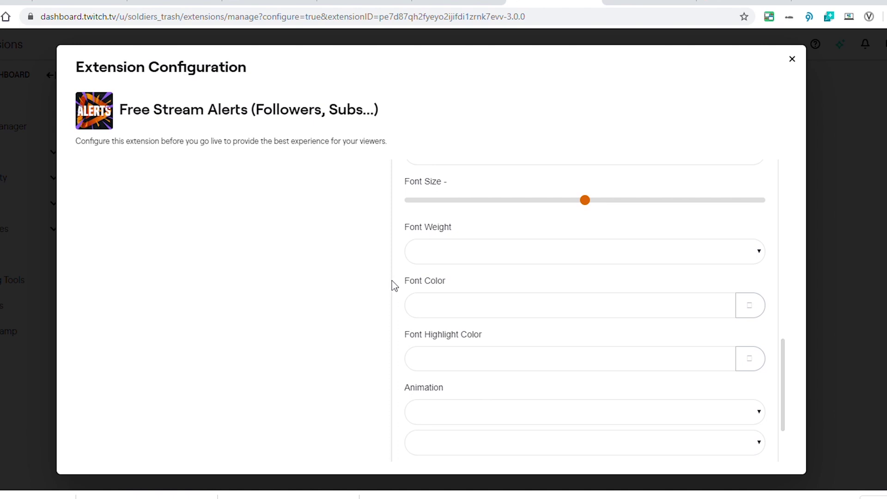
pyautogui.scroll(5, 391, 282)
# Step: Collapse the advanced settings and open the Donation alert titled '{{name}} donated {{amount}}!'
pyautogui.scroll(-4, 388, 284)
pyautogui.scroll(10, 387, 284)
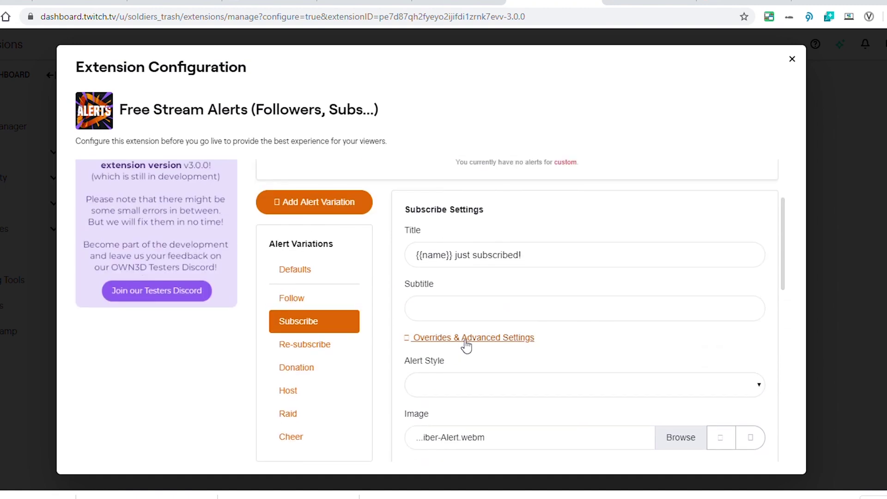
pyautogui.click(465, 339)
pyautogui.click(301, 368)
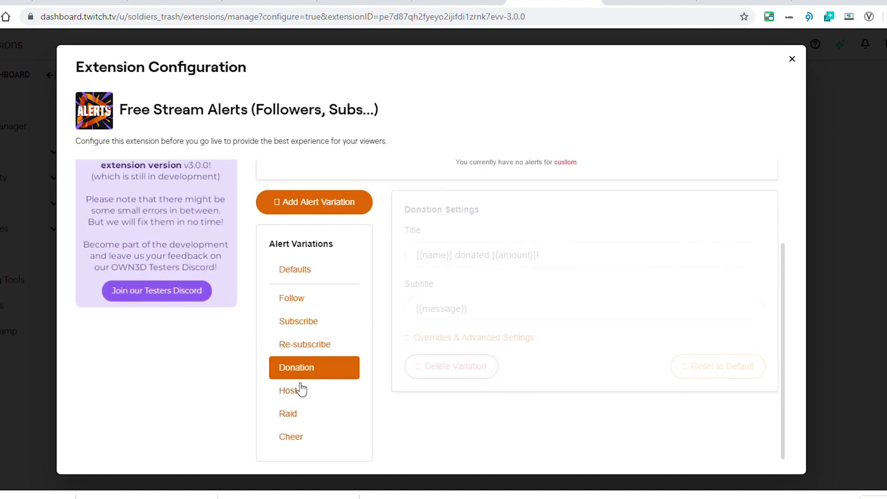
pyautogui.scroll(3, 368, 343)
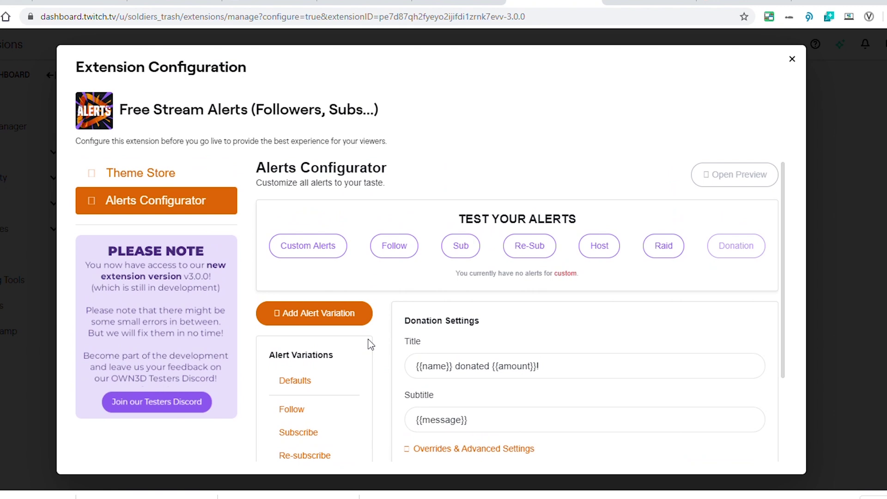
pyautogui.click(726, 187)
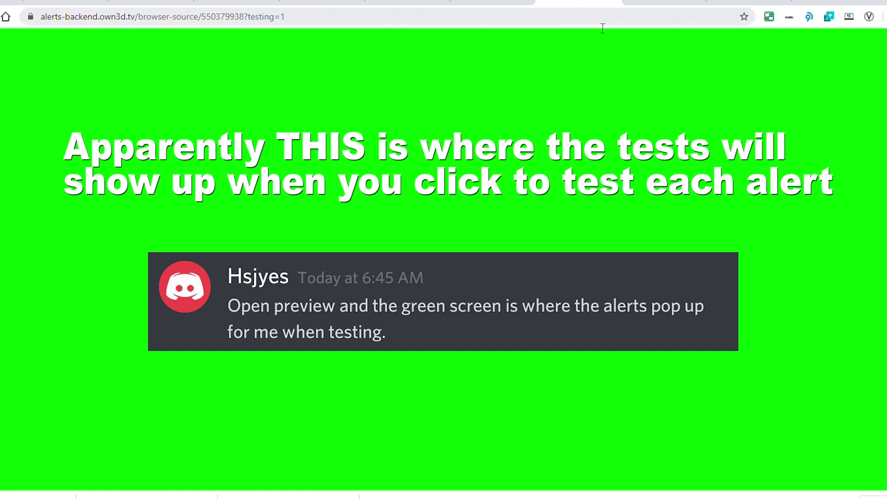
pyautogui.click(616, 4)
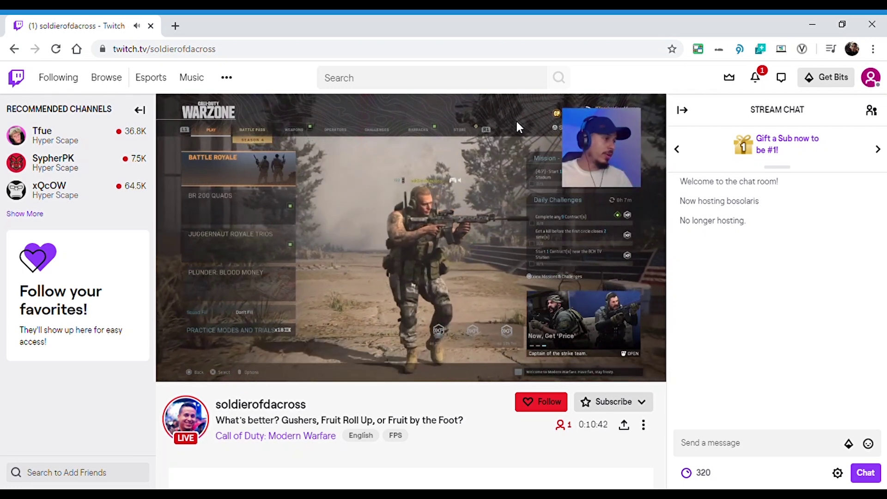
# Step: Follow the live channel with the Follow button below its video player
pyautogui.click(539, 403)
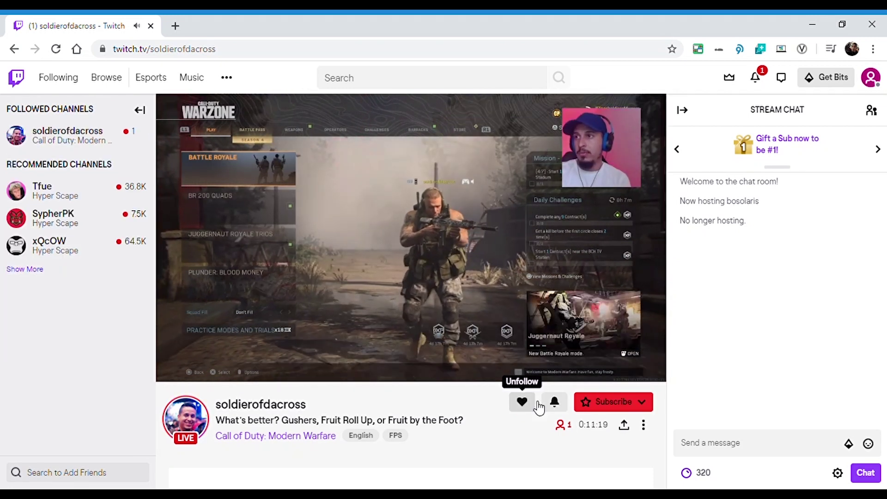